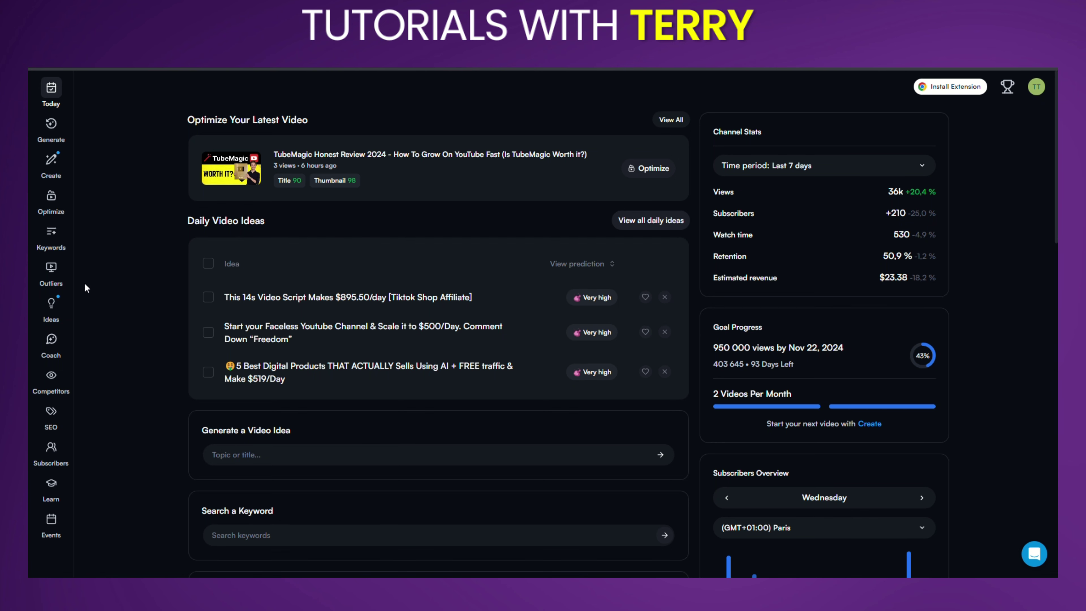
Step: Go to the Outliers page from the left sidebar
left_click(56, 277)
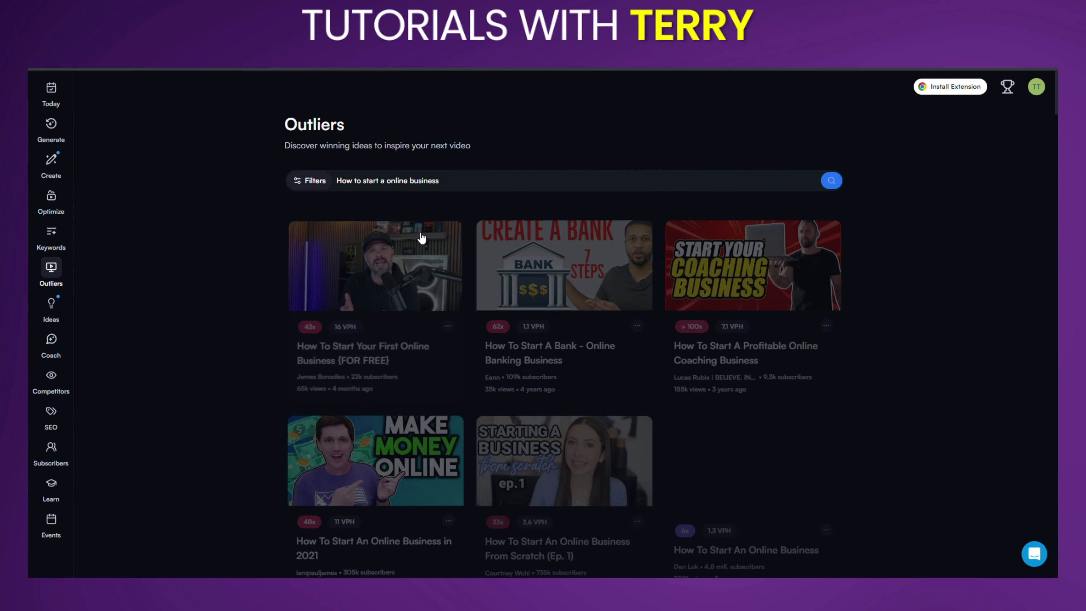
scroll(573, 263, "down", 5)
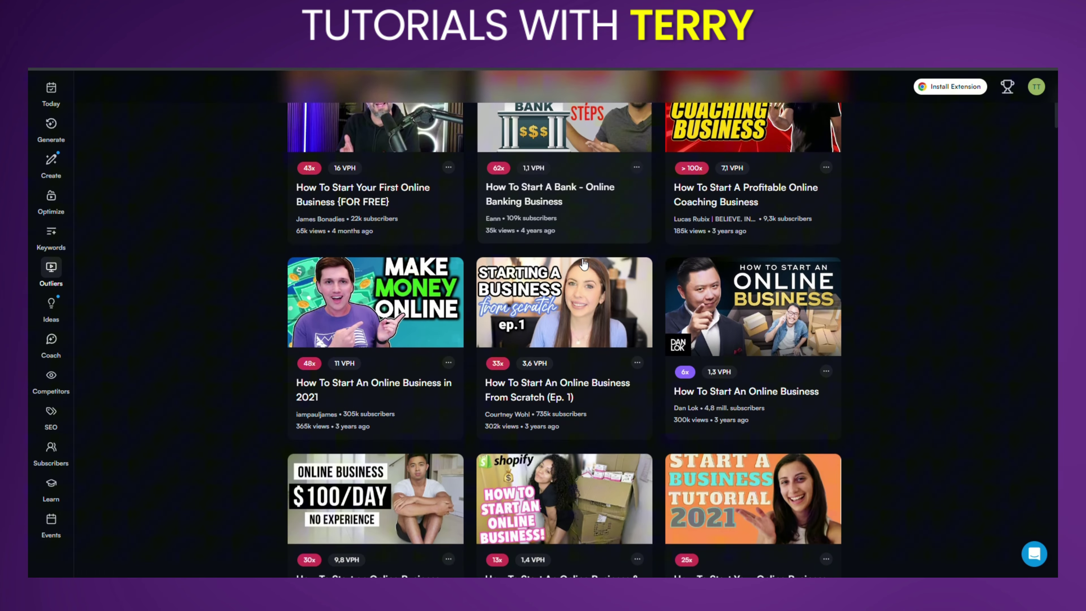
scroll(573, 263, "up", 5)
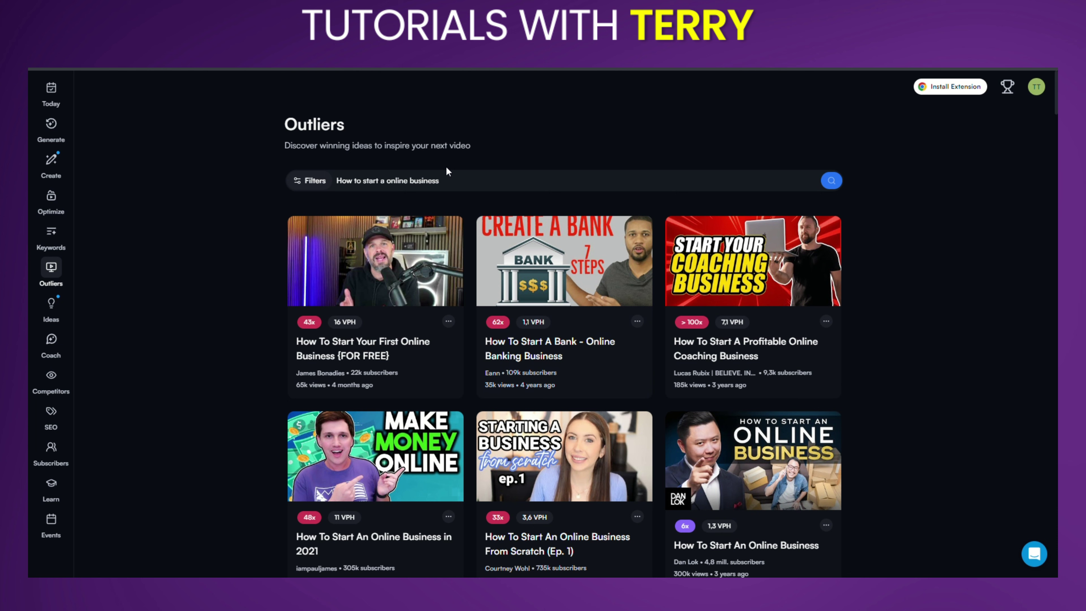
Step: Clear the old search query and browse the default cryptocurrency outlier videos
triple_click(455, 185)
key("BackSpace")
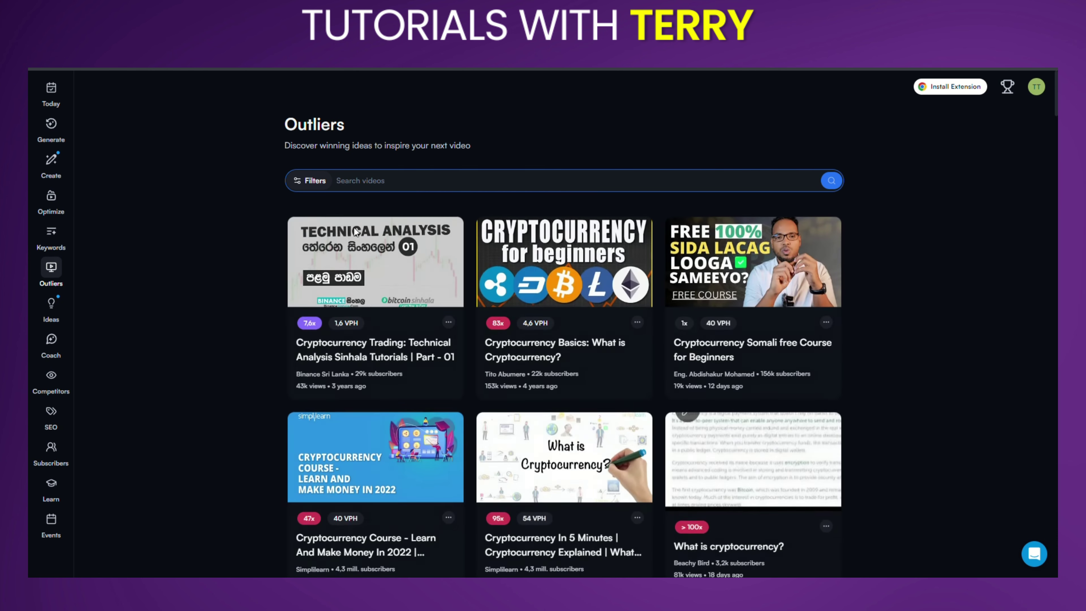
scroll(706, 314, "down", 8)
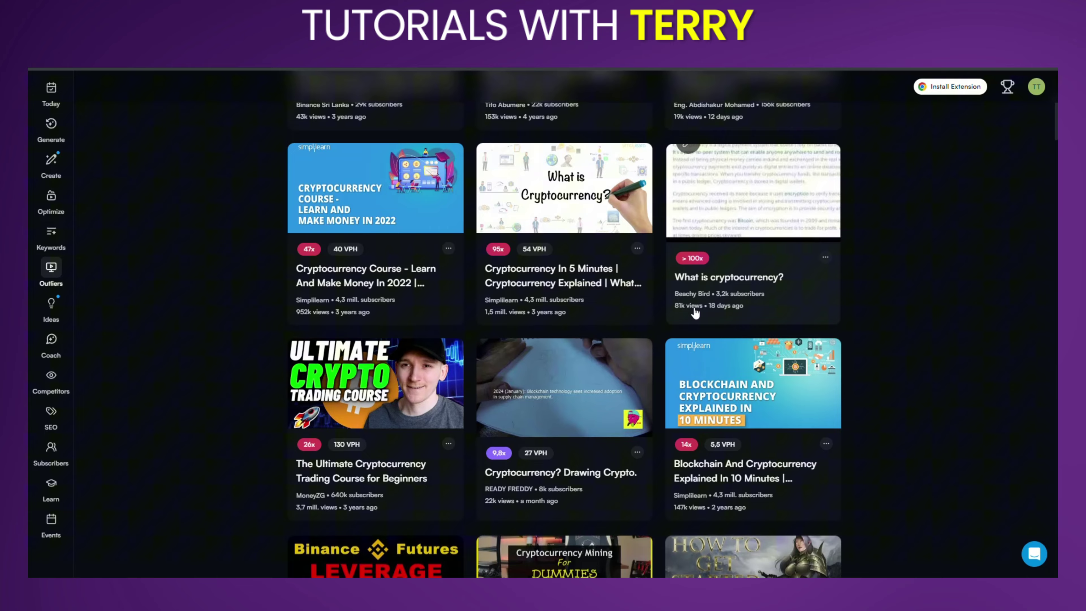
scroll(695, 313, "down", 10)
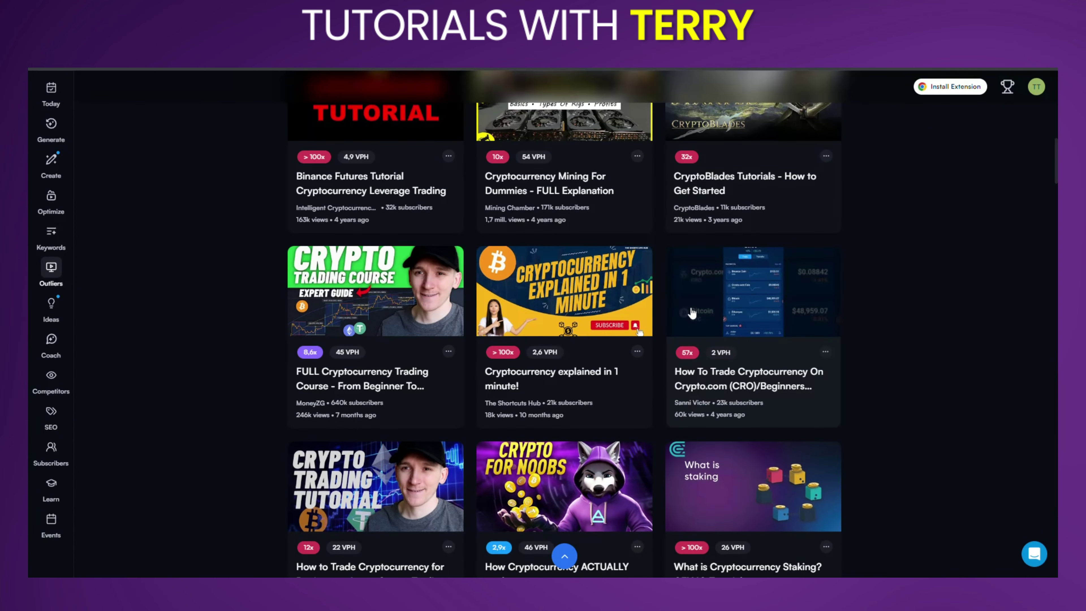
scroll(684, 312, "up", 14)
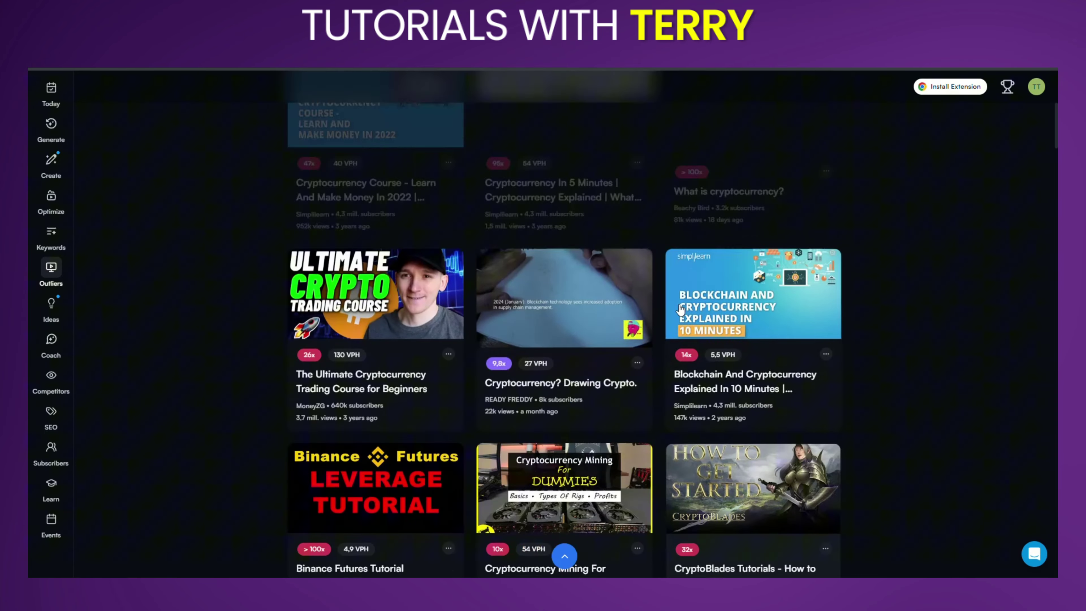
scroll(679, 309, "up", 5)
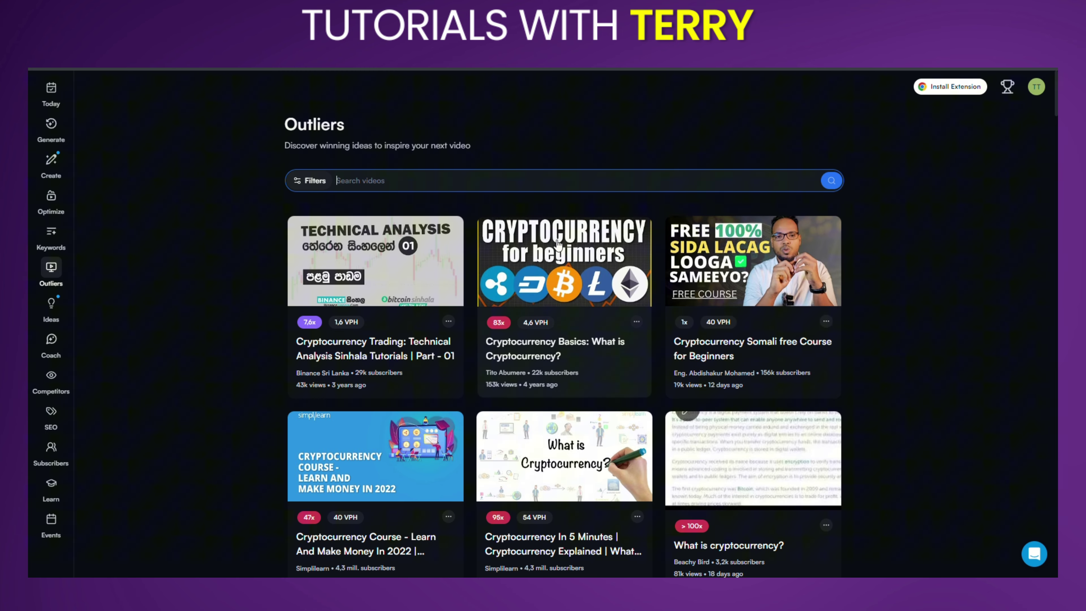
scroll(558, 244, "down", 6)
scroll(558, 245, "down", 8)
scroll(558, 244, "up", 14)
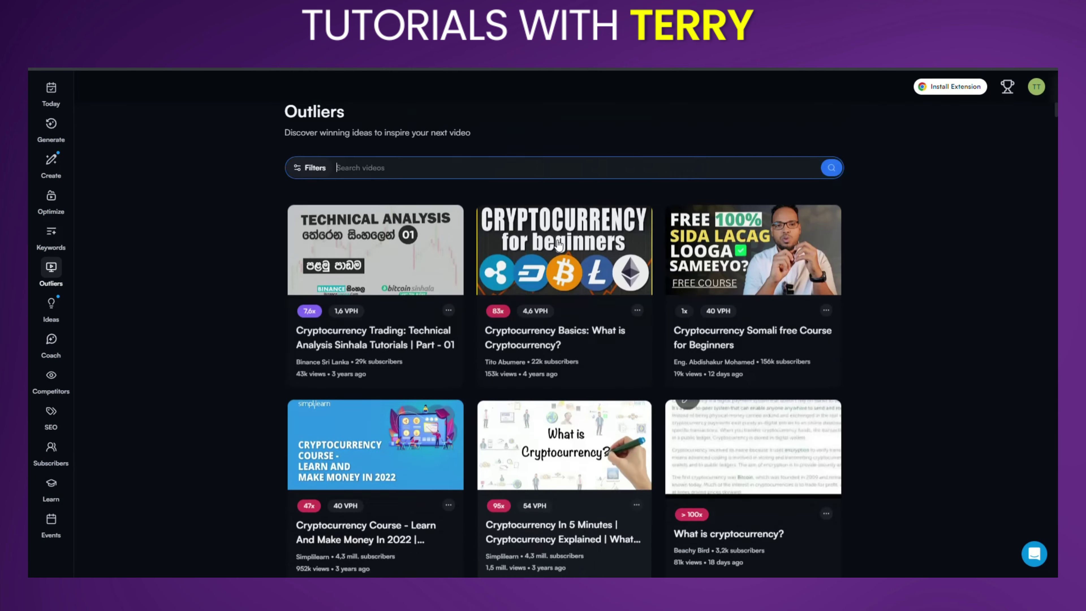
Step: Search the outliers for 'online business'
left_click(419, 180)
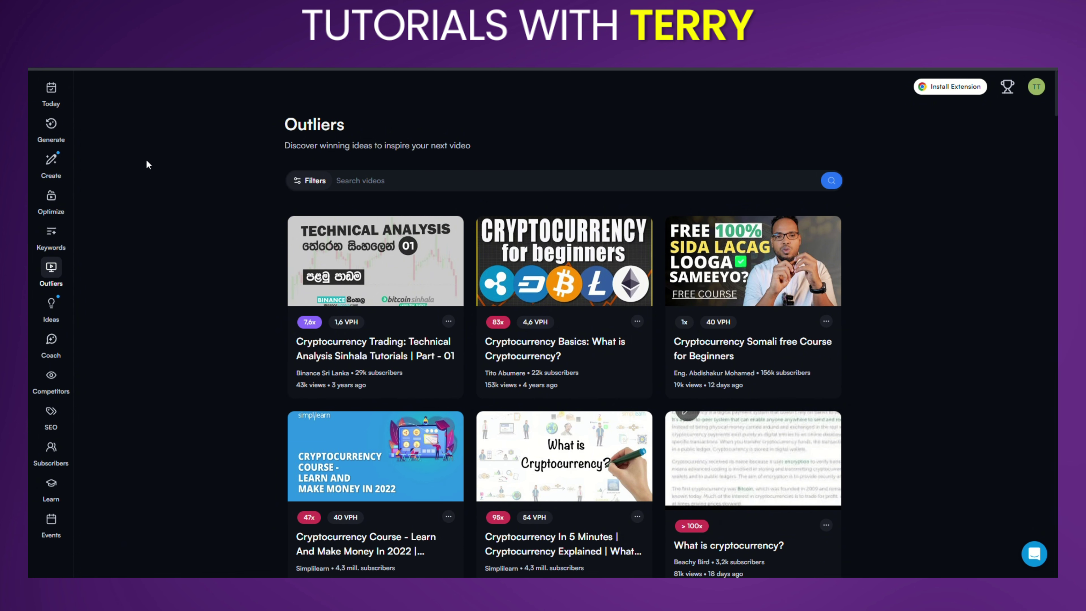
left_click(439, 184)
type("online business")
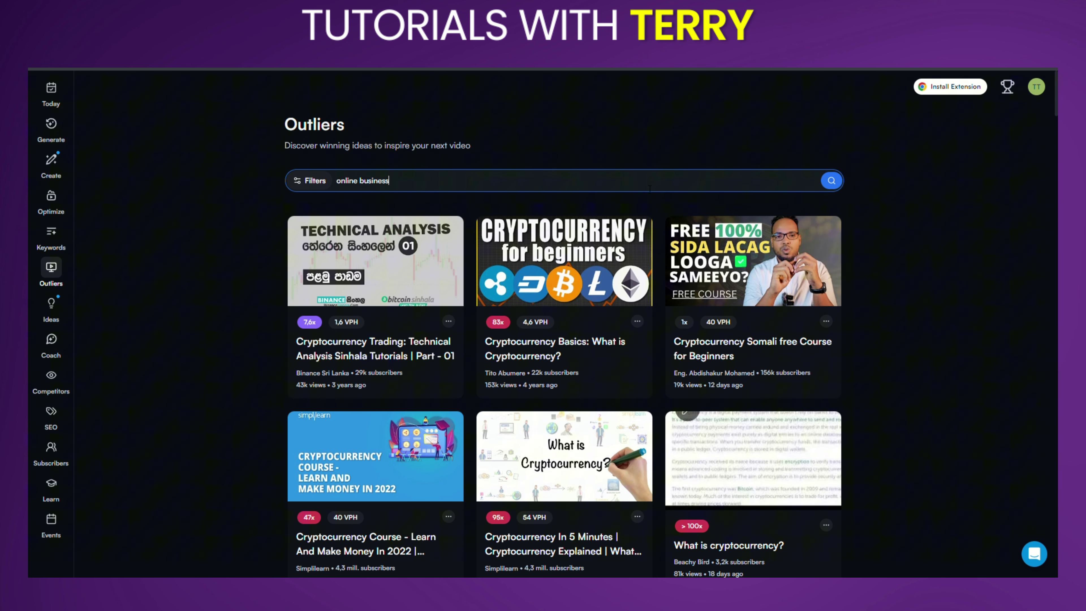
left_click(832, 180)
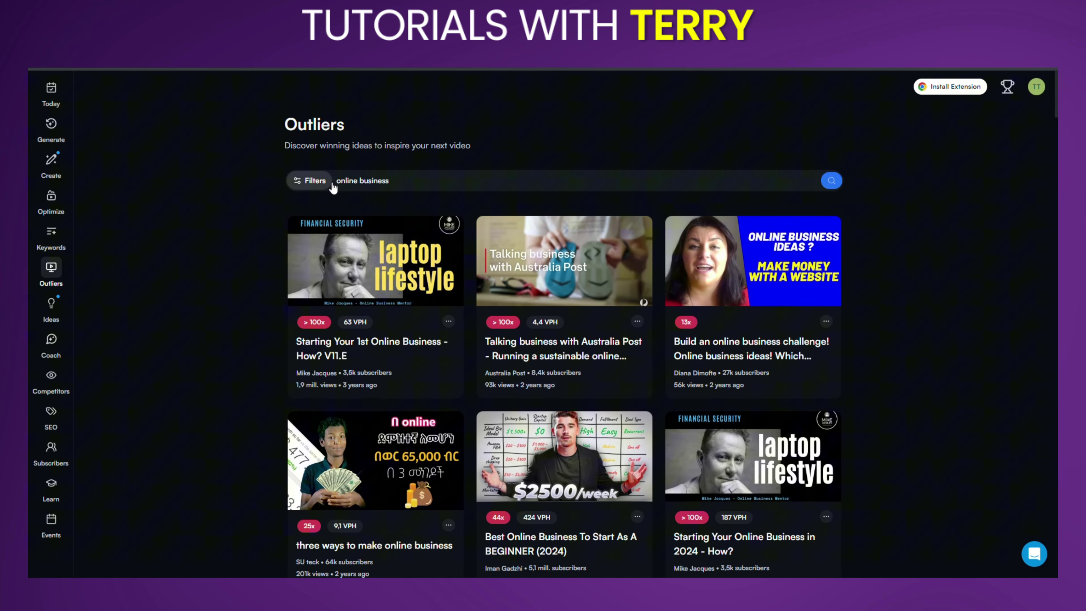
Step: Filter outliers to channels up to 4.1k subscribers and videos up to 5 minutes long
left_click(311, 180)
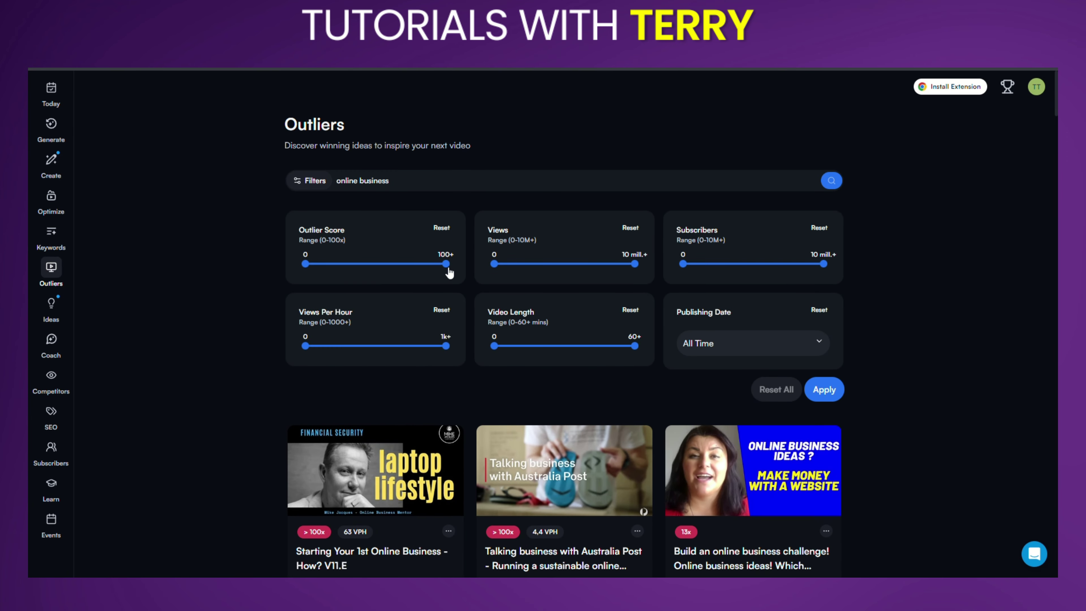
scroll(669, 294, "down", 15)
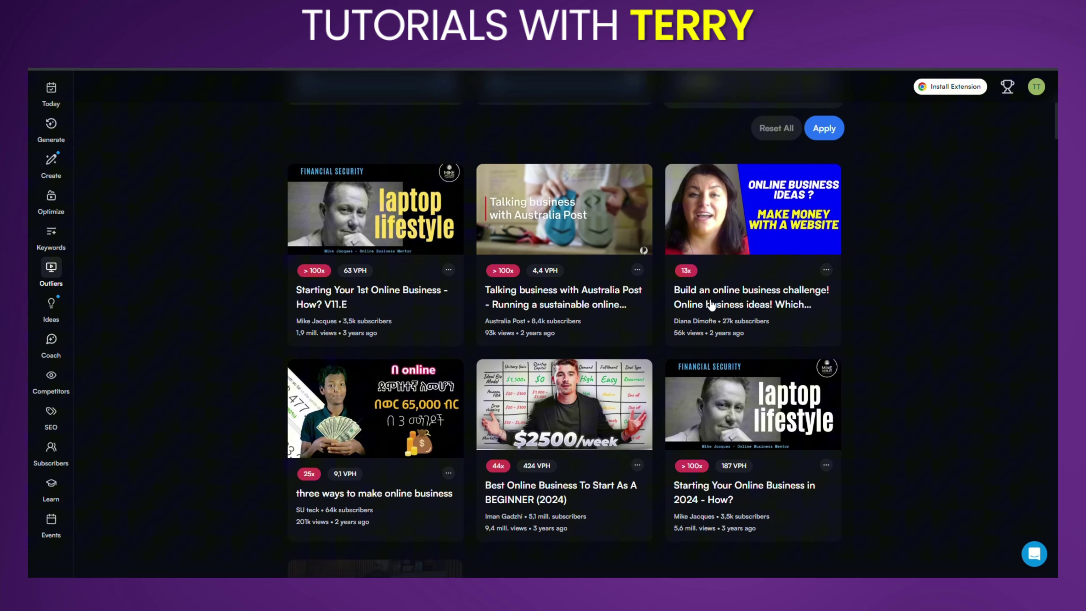
scroll(702, 304, "down", 5)
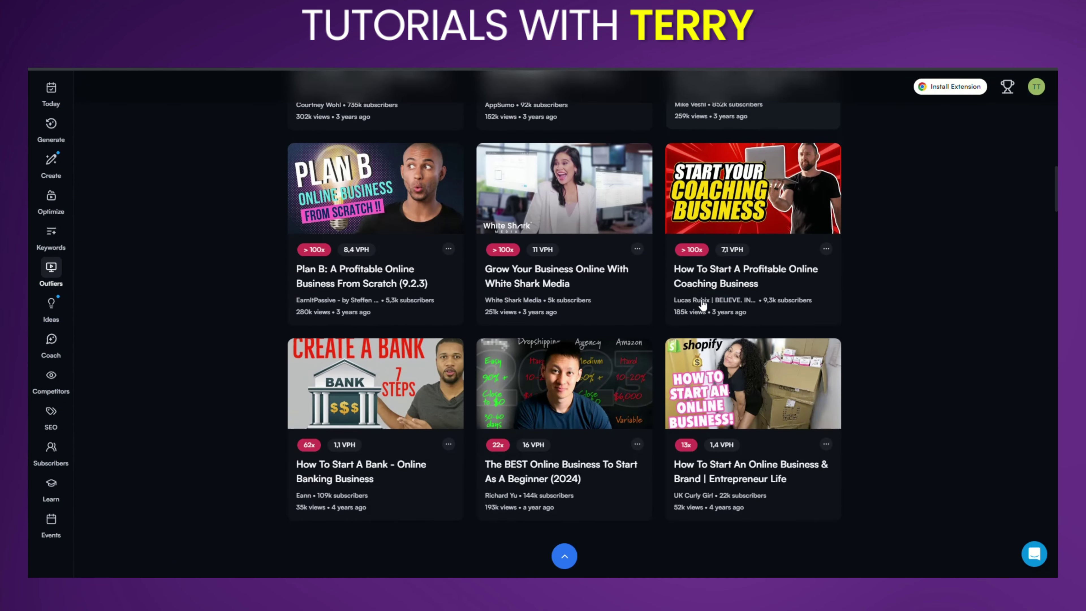
scroll(692, 303, "up", 10)
scroll(684, 302, "up", 10)
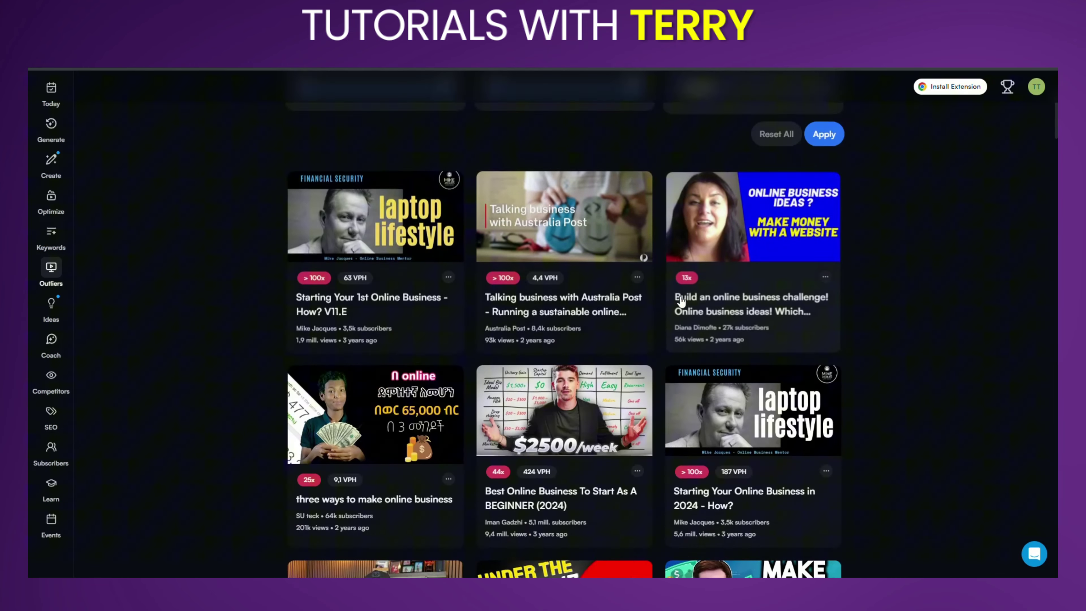
mouse_move(446, 264)
left_mouse_down()
mouse_move(408, 267)
mouse_move(446, 265)
left_mouse_up()
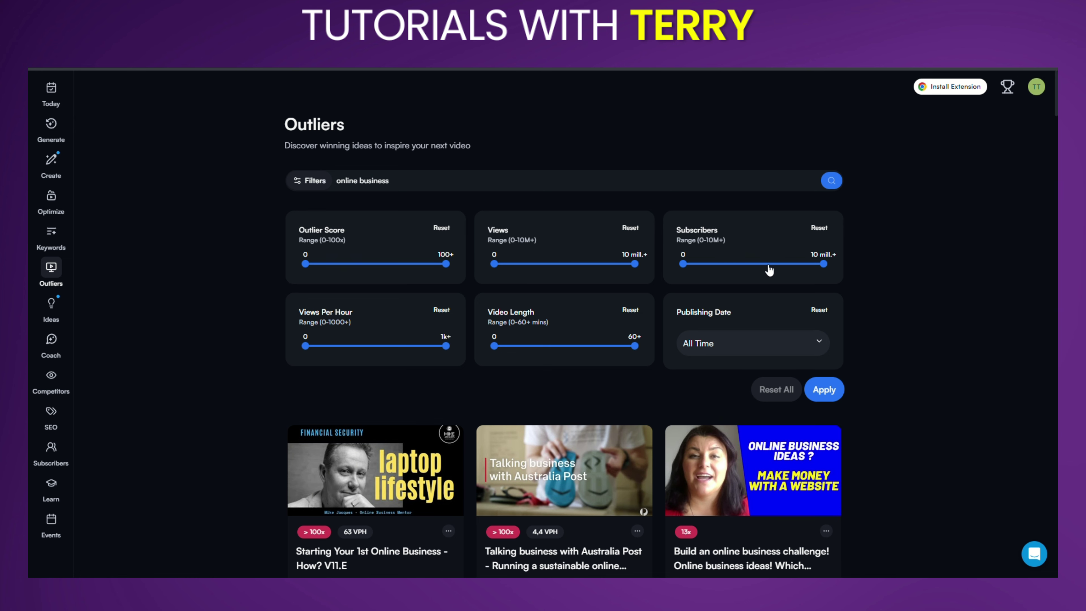
left_click_drag(824, 264, 712, 272)
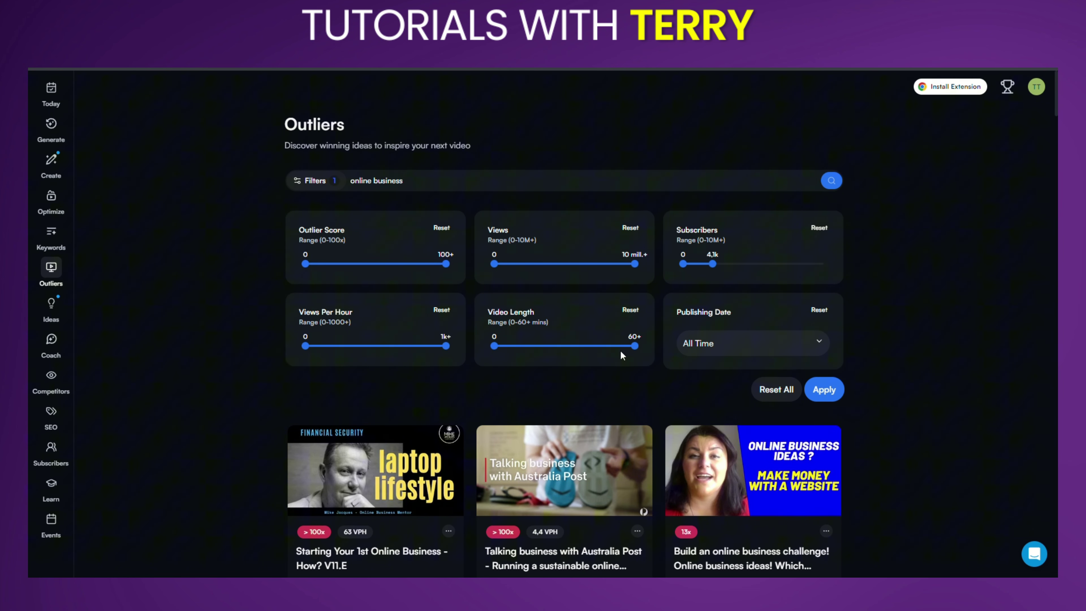
left_click_drag(635, 349, 506, 354)
left_click(817, 390)
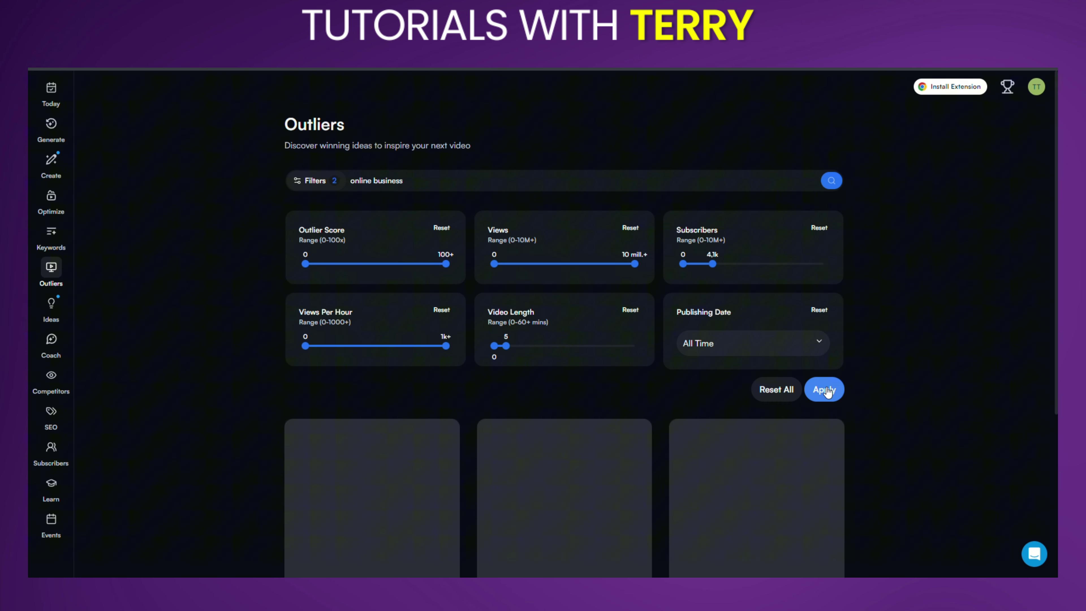
scroll(902, 299, "down", 5)
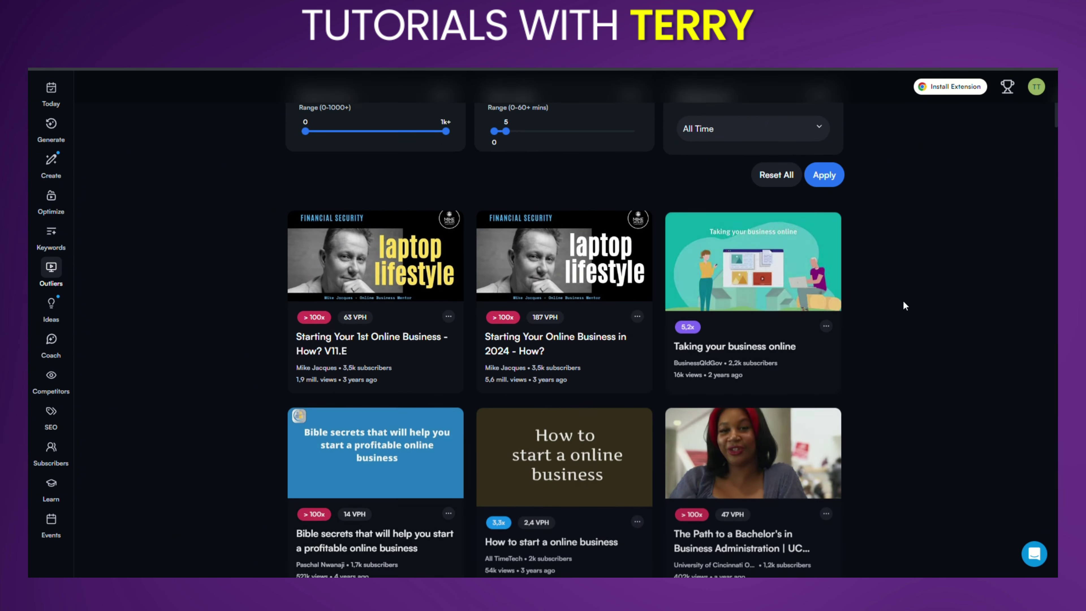
scroll(902, 299, "down", 3)
scroll(902, 299, "down", 8)
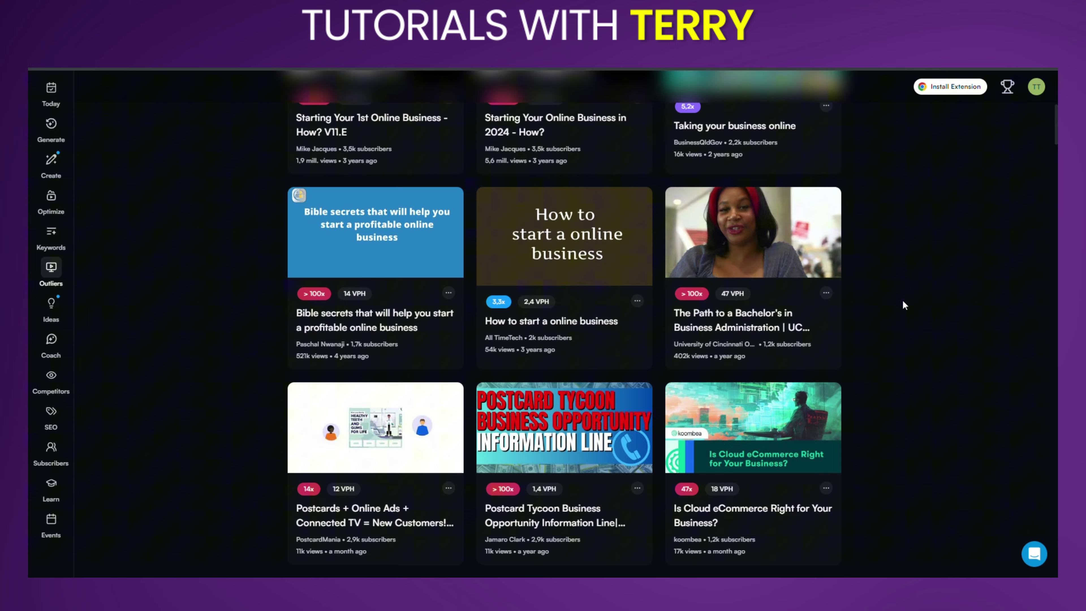
scroll(901, 305, "down", 1)
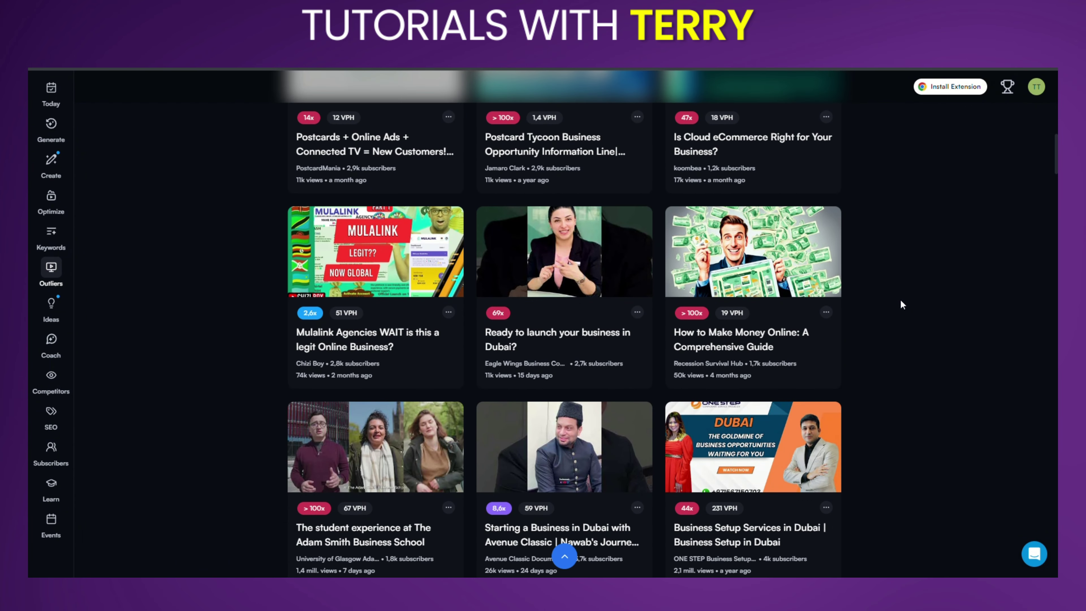
scroll(901, 305, "down", 2)
scroll(901, 305, "down", 1)
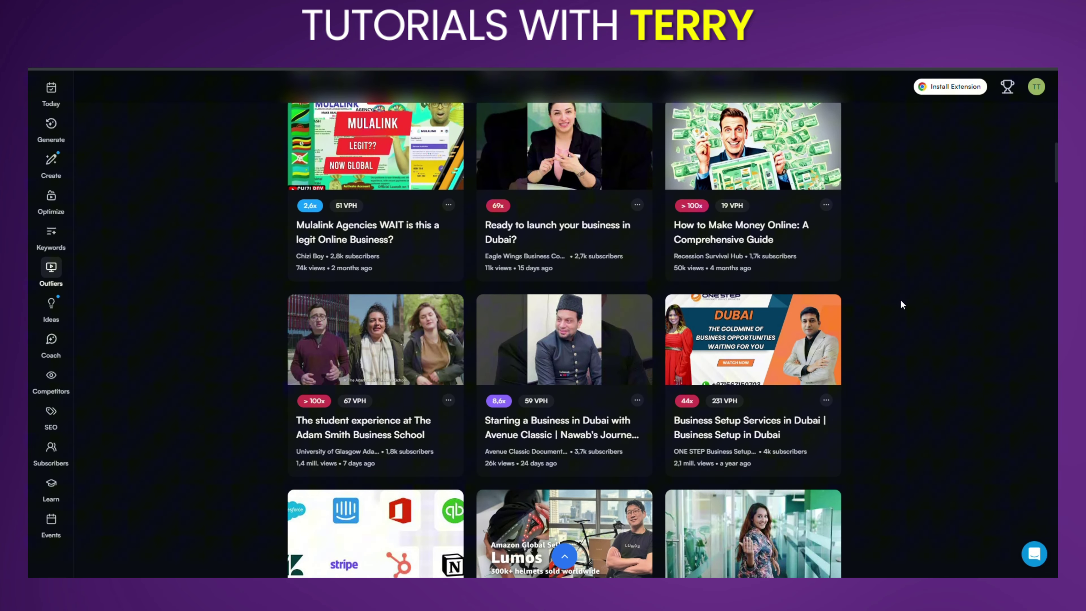
scroll(901, 304, "down", 5)
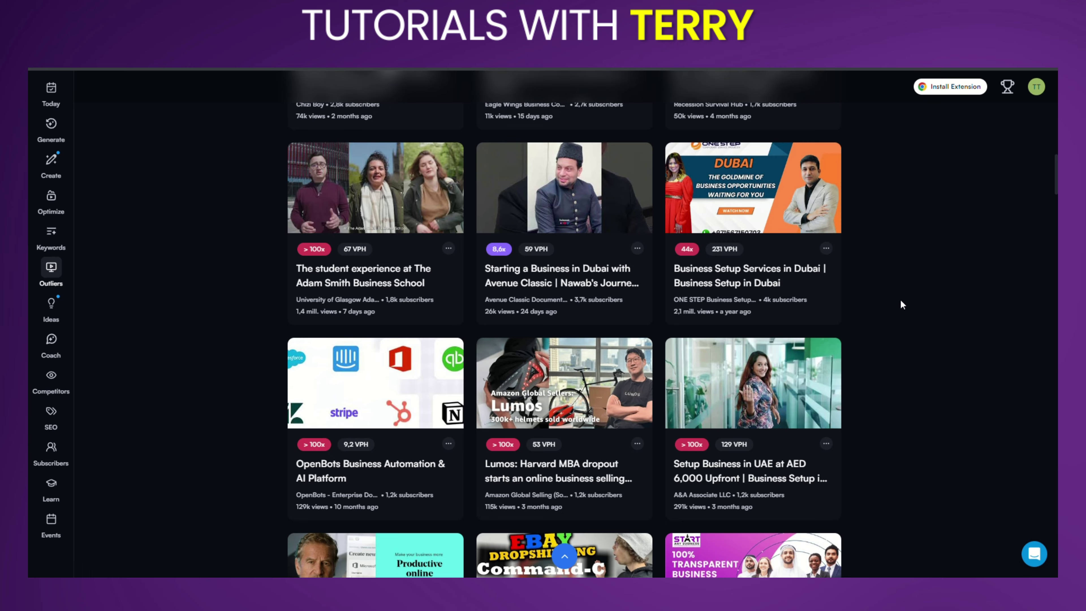
scroll(900, 301, "down", 7)
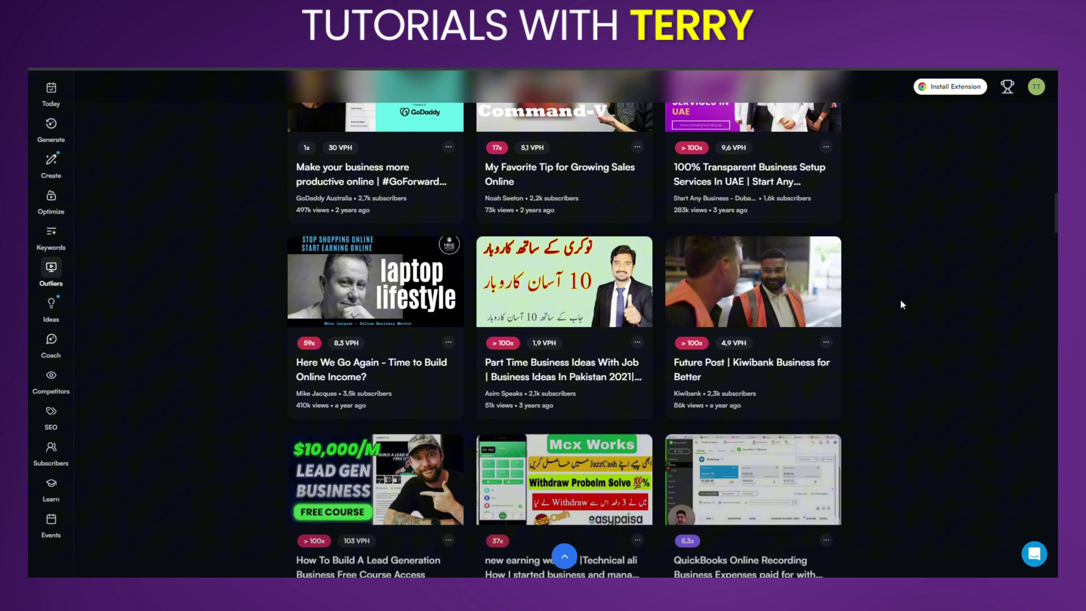
scroll(901, 304, "down", 7)
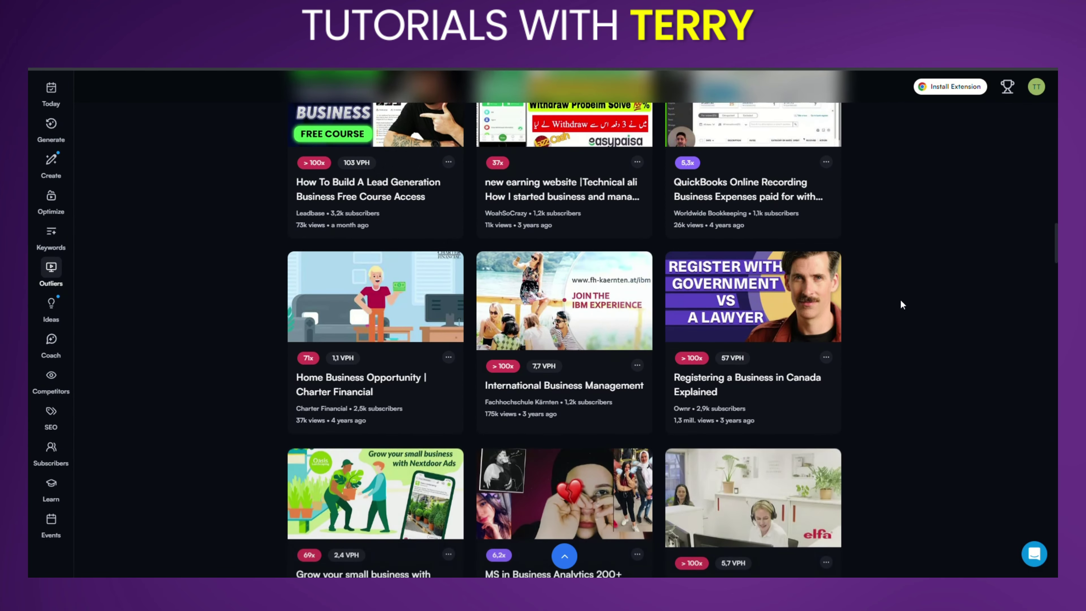
scroll(899, 299, "down", 2)
scroll(899, 299, "up", 18)
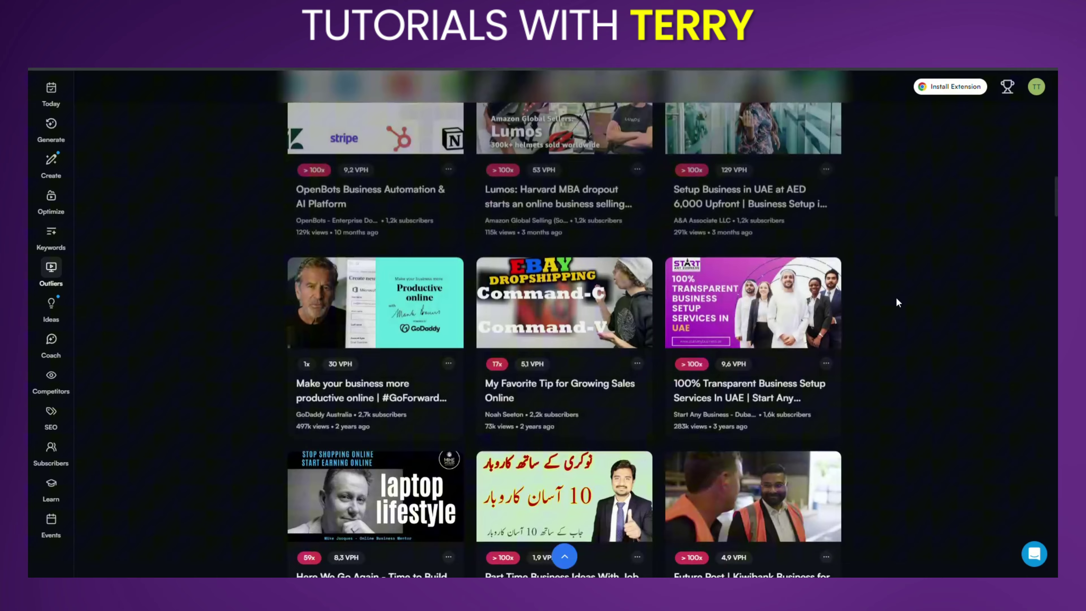
scroll(896, 297, "up", 12)
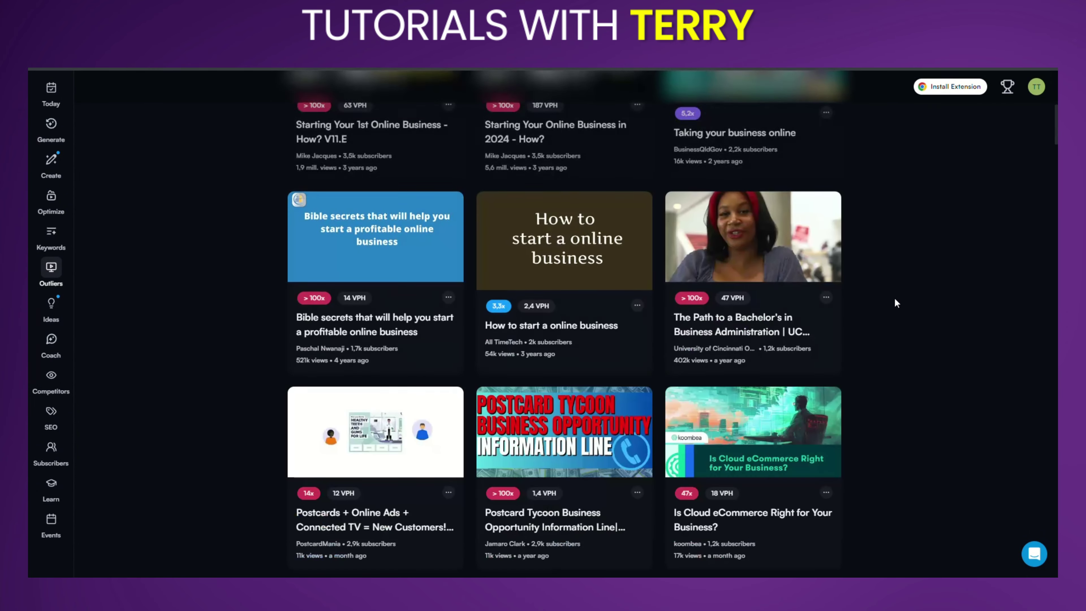
Step: Open the UC Online Bachelor's in Business Administration video details and generate ideas from it
left_click(773, 245)
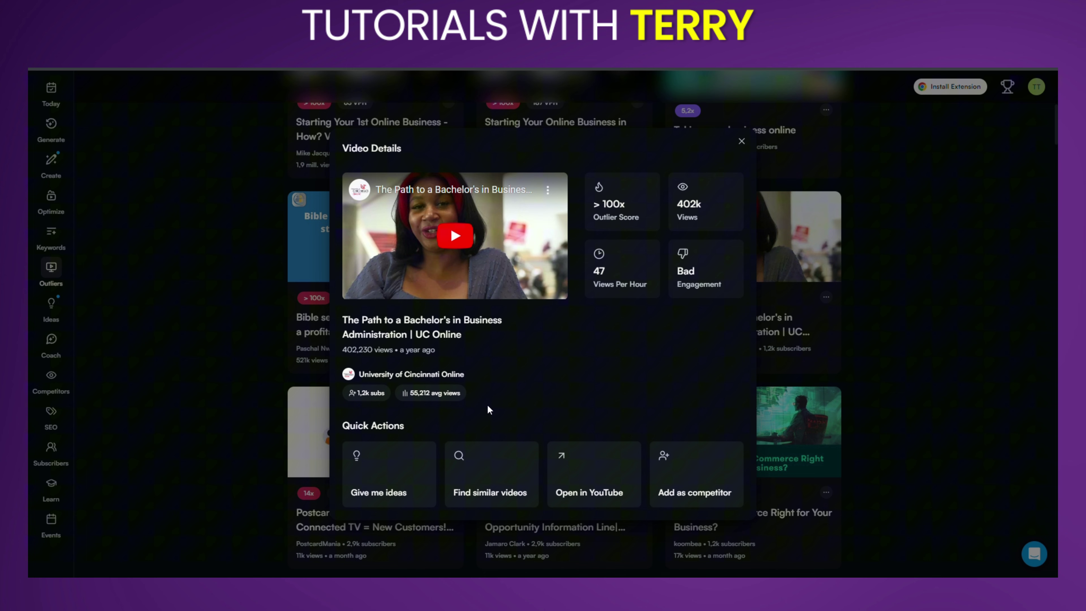
left_click(398, 469)
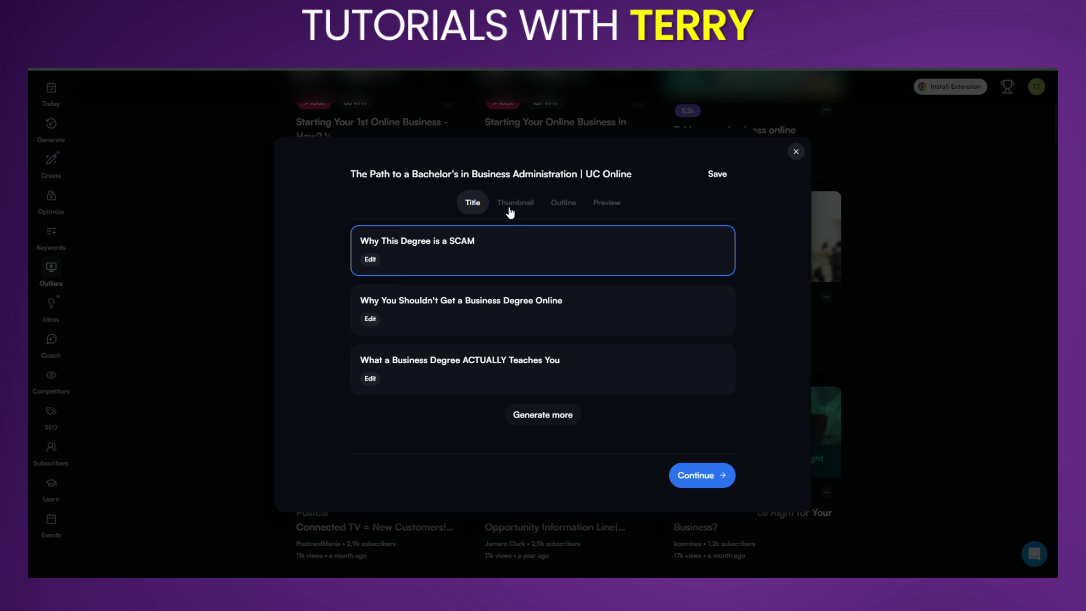
Step: Take the 'Why This Degree is a SCAM' blueprint through thumbnail and outline to preview, then exit without saving
left_click(699, 476)
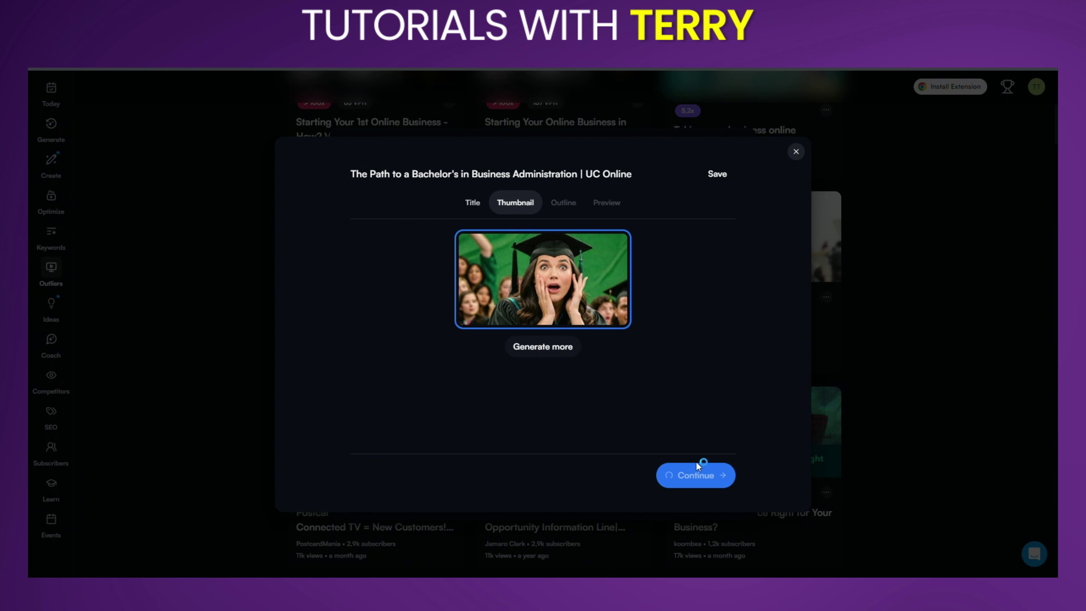
left_click(699, 475)
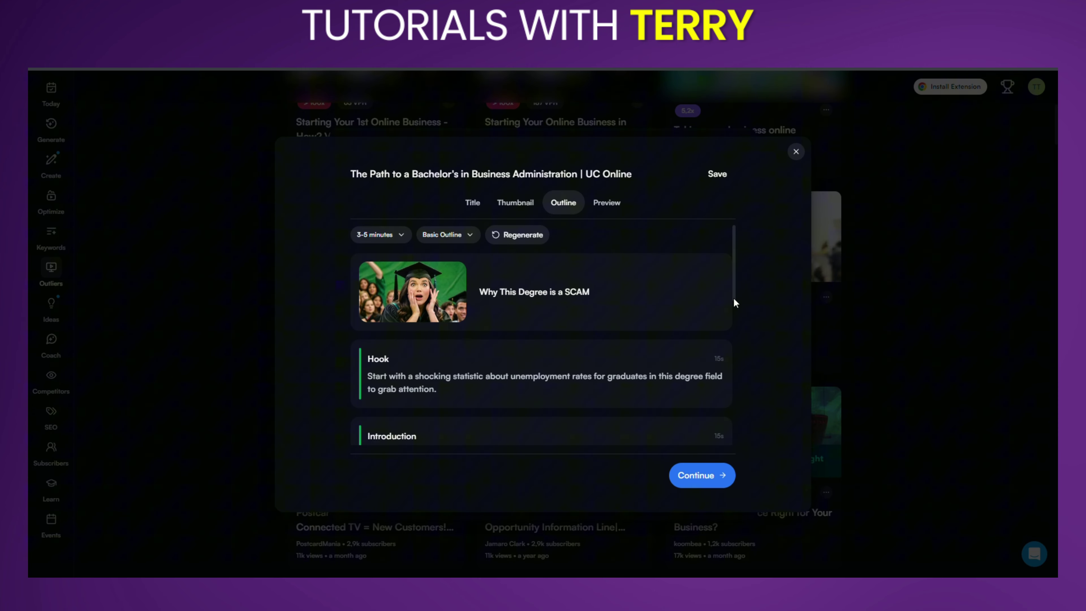
scroll(733, 298, "down", 4)
scroll(715, 385, "down", 5)
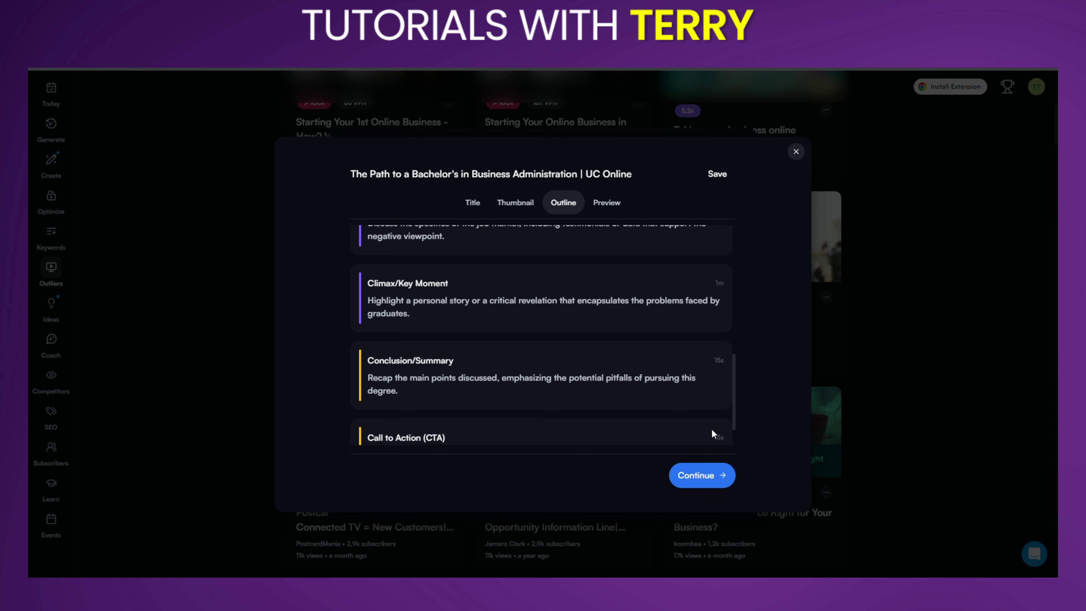
left_click(705, 477)
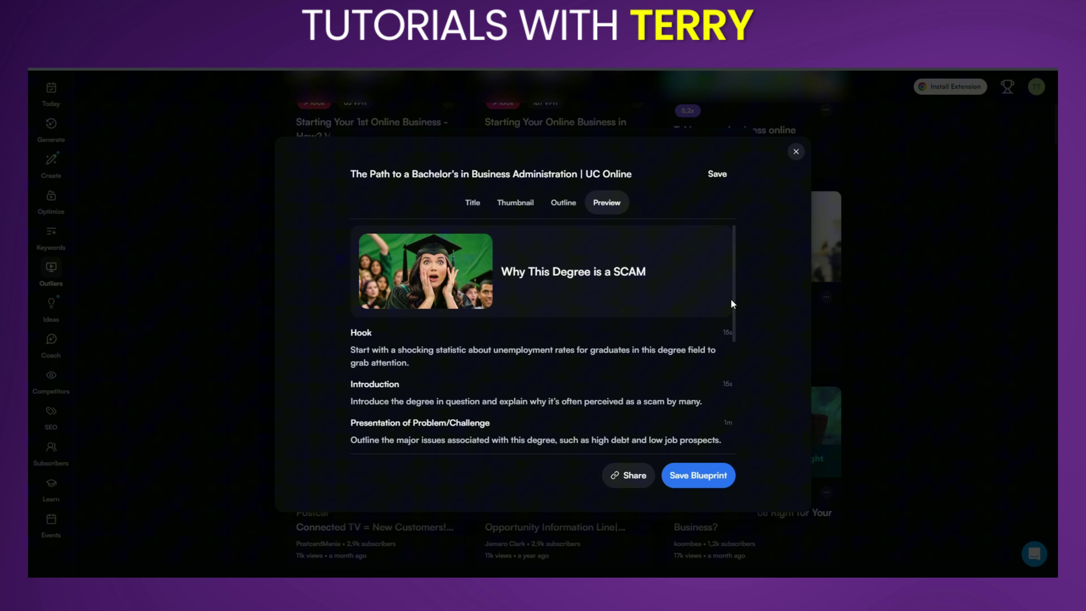
left_click_drag(733, 294, 715, 402)
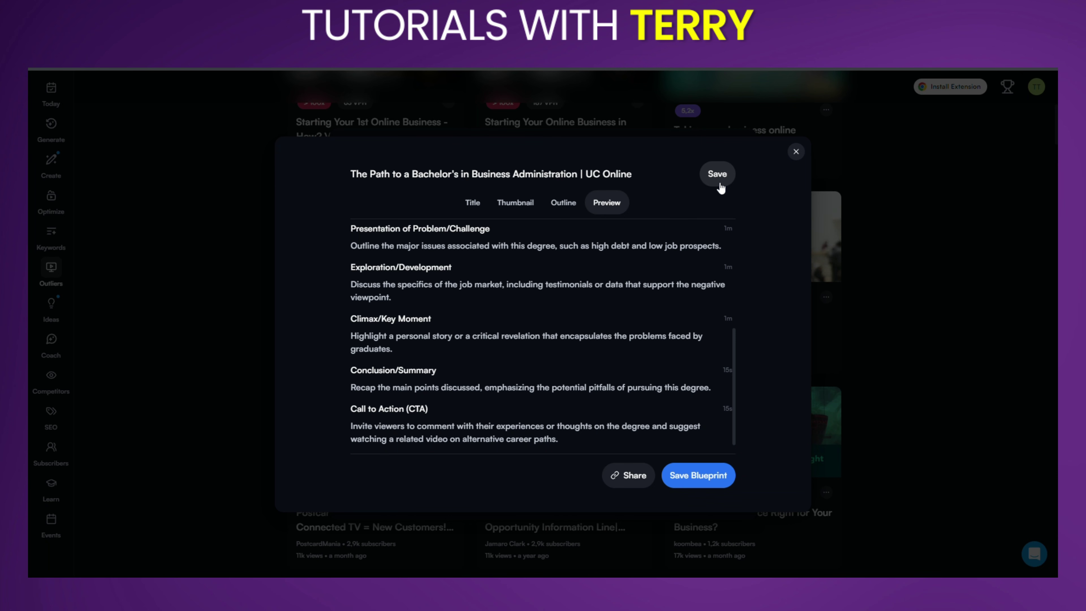
left_click(796, 151)
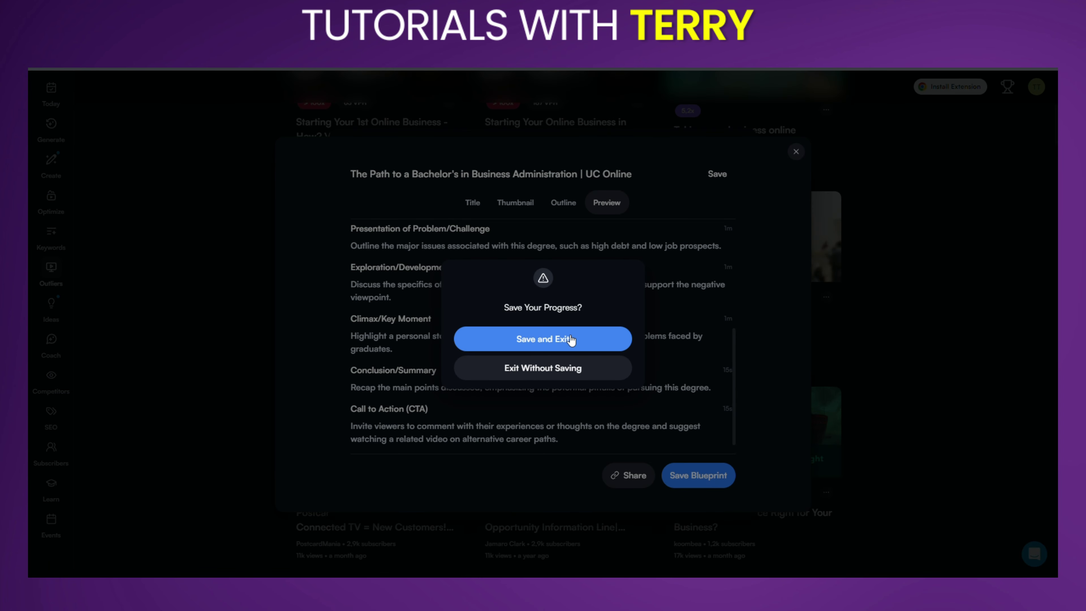
left_click(553, 375)
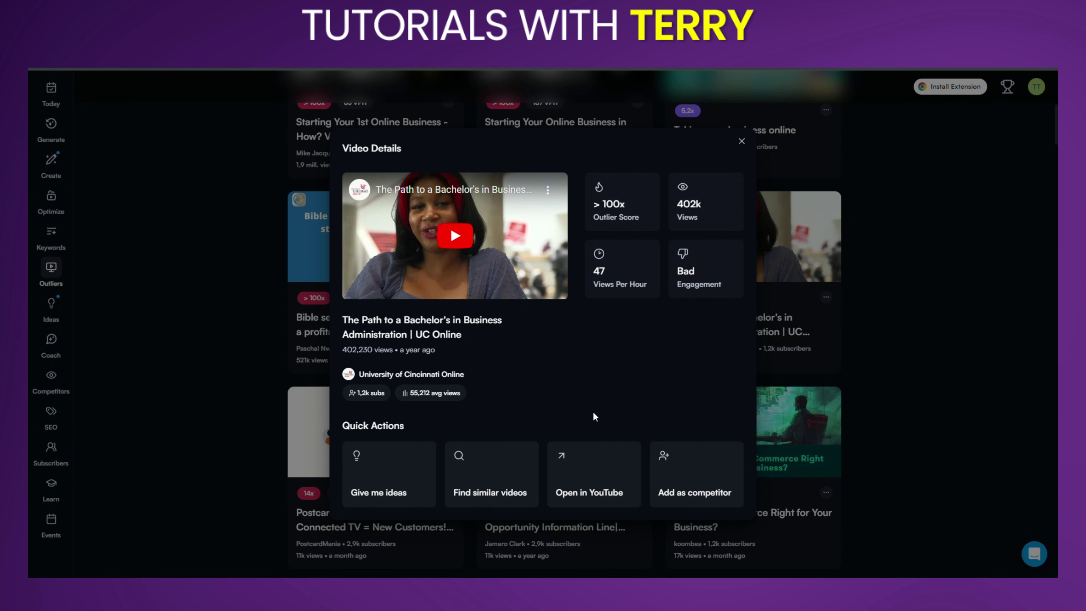
Step: Find videos similar to the UC Online business degree video and scroll through the results
left_click(499, 474)
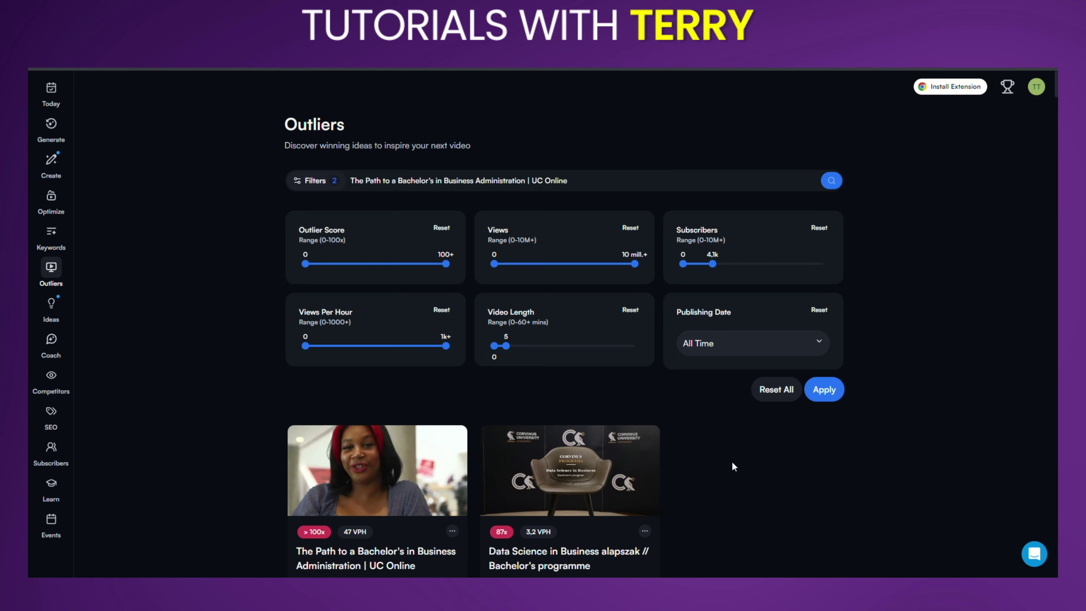
scroll(732, 464, "down", 10)
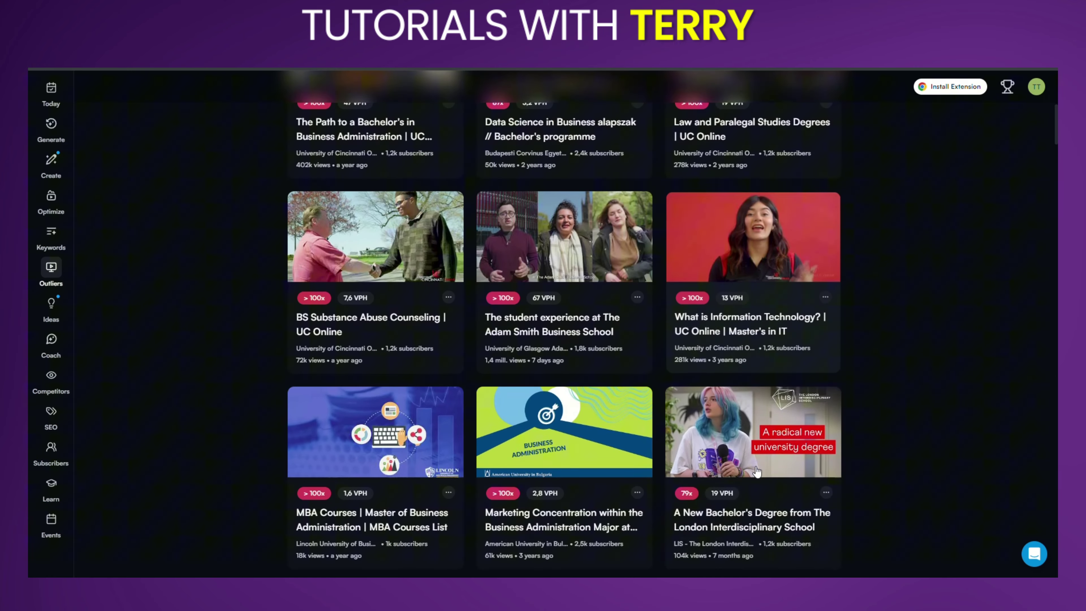
scroll(756, 471, "down", 4)
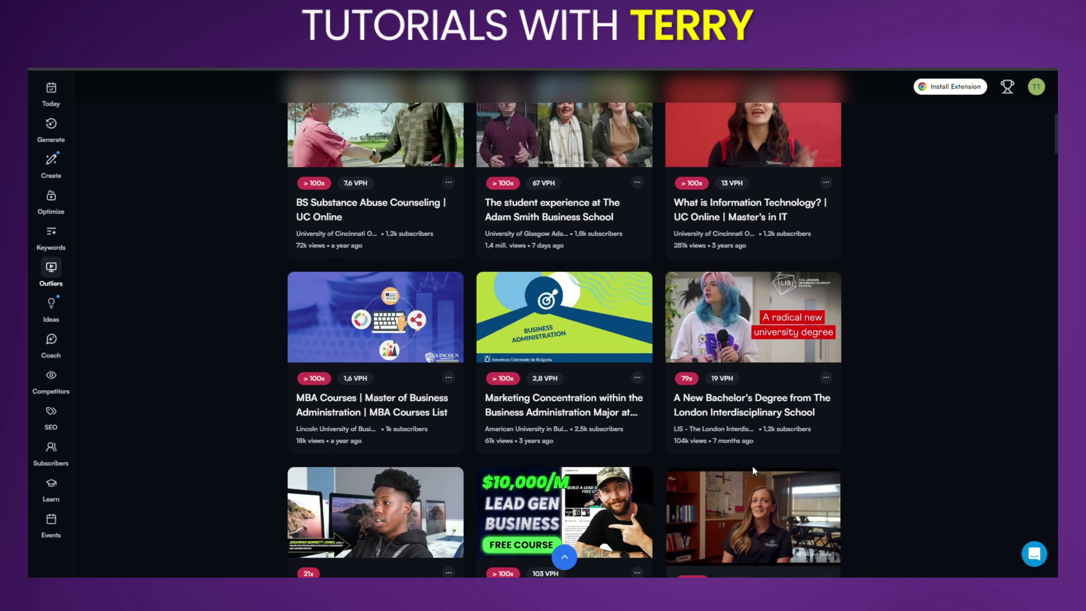
scroll(755, 471, "up", 8)
scroll(755, 471, "up", 3)
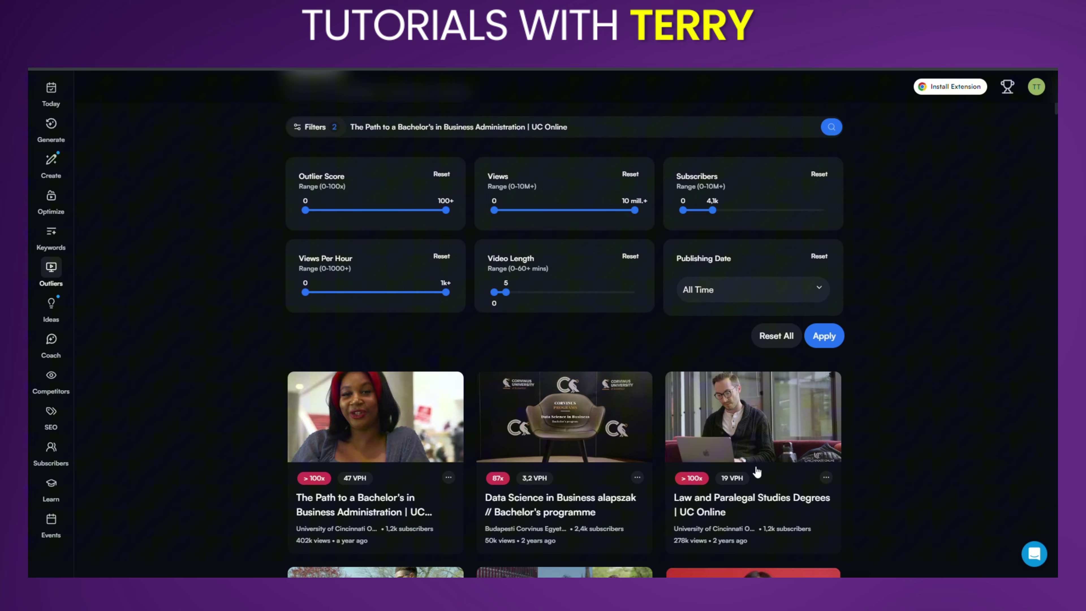
scroll(754, 472, "down", 13)
scroll(753, 472, "down", 7)
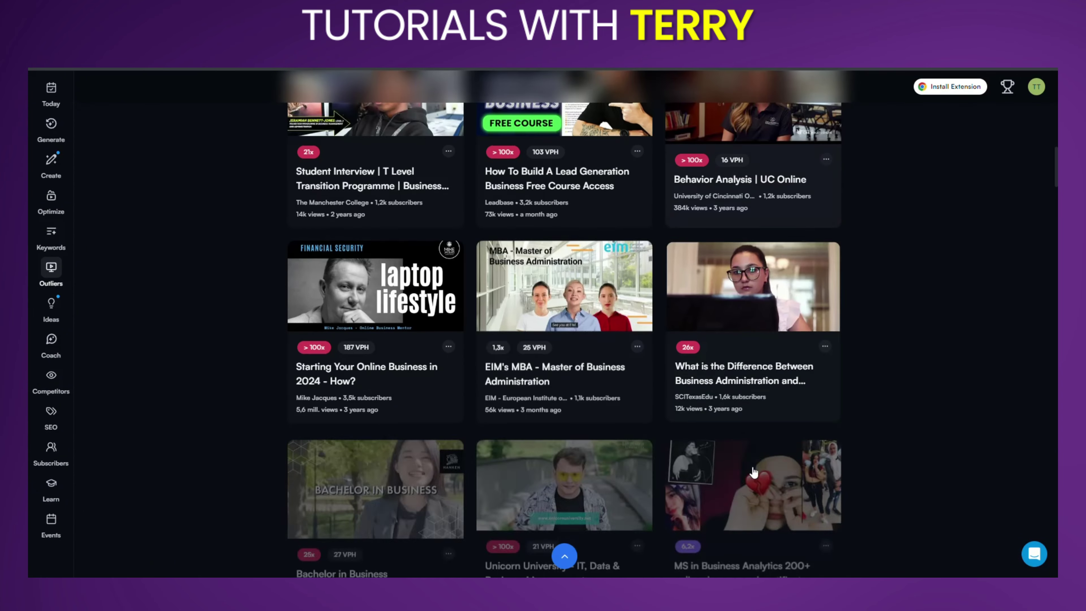
scroll(744, 470, "up", 18)
scroll(744, 467, "up", 3)
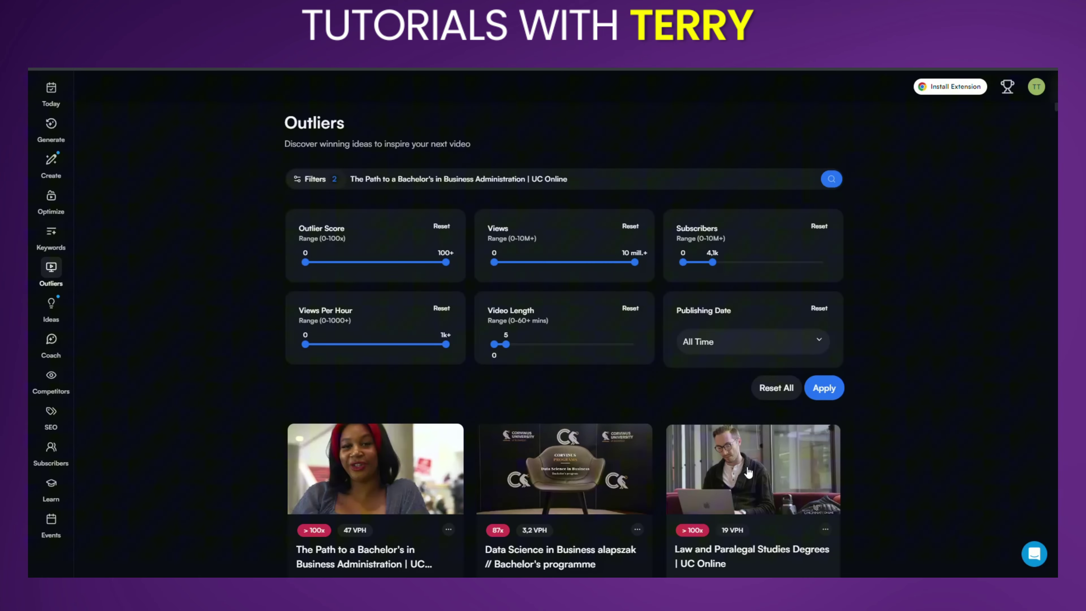
Step: Open Video Details for the top similar result, the UC Online business administration video
left_click(385, 474)
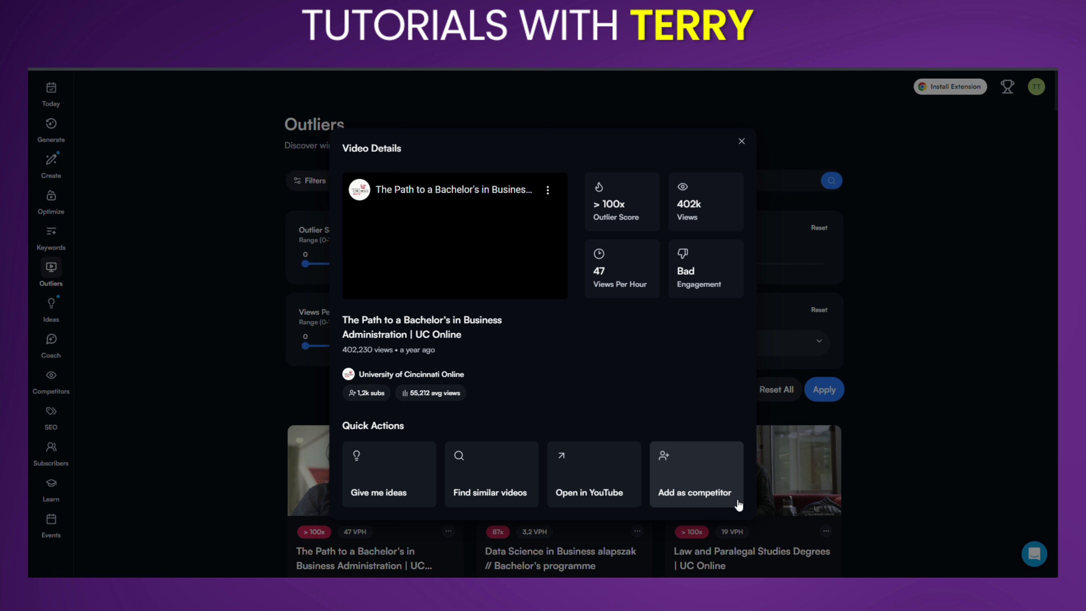